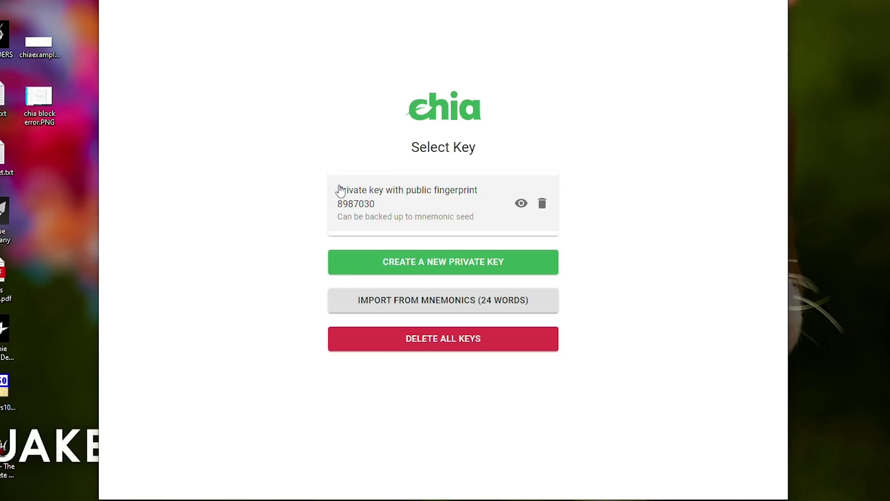
# Step: Reveal the stored key's private key, public key and 24-word seed phrase
pyautogui.click(519, 209)
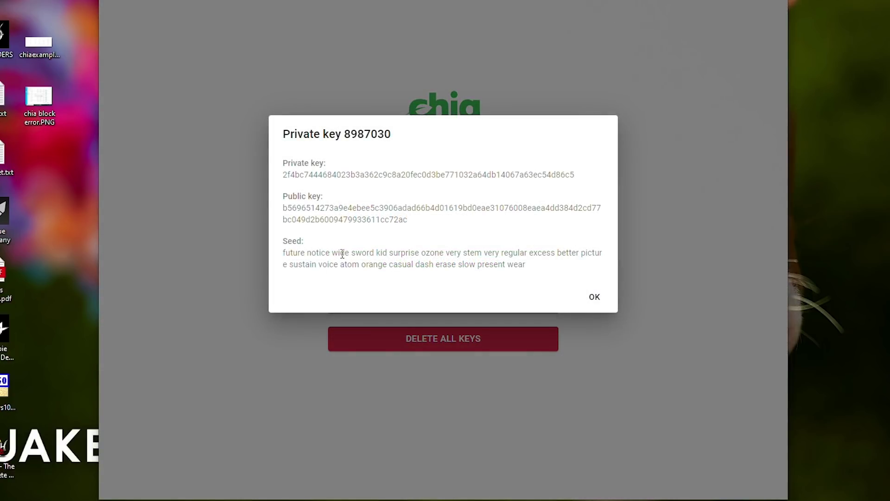
# Step: Copy the key's 24-word seed phrase into a new Notepad document, then close the key details
pyautogui.moveTo(523, 265); pyautogui.dragTo(284, 252)
pyautogui.hotkey('ctrl', 'c')
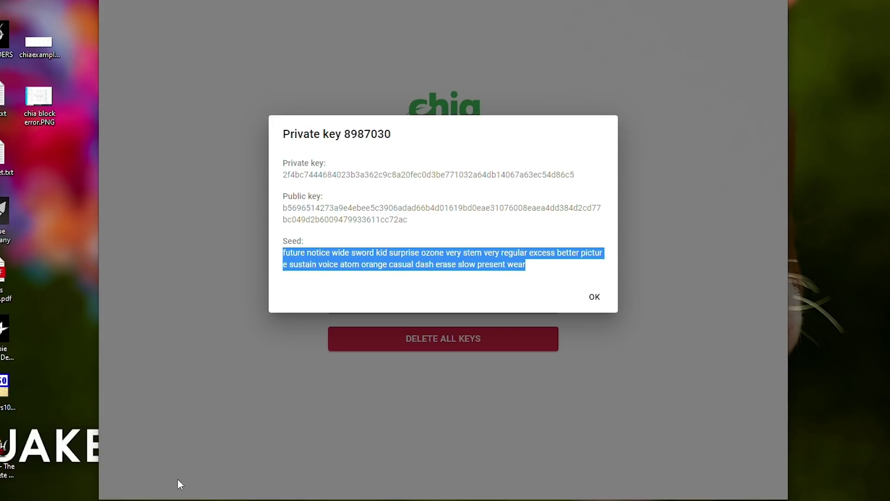
pyautogui.press('super')
pyautogui.write('notepad')
pyautogui.press('Return')
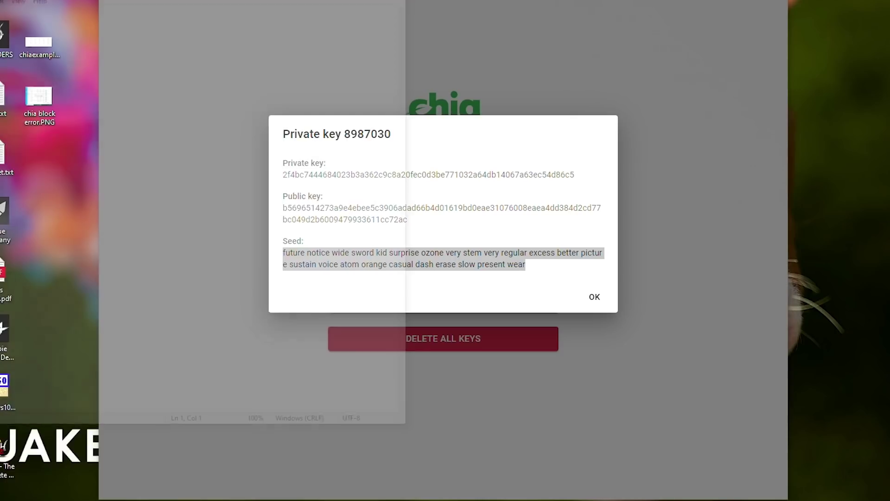
pyautogui.hotkey('ctrl', 'v')
pyautogui.hotkey('alt', 'Tab')
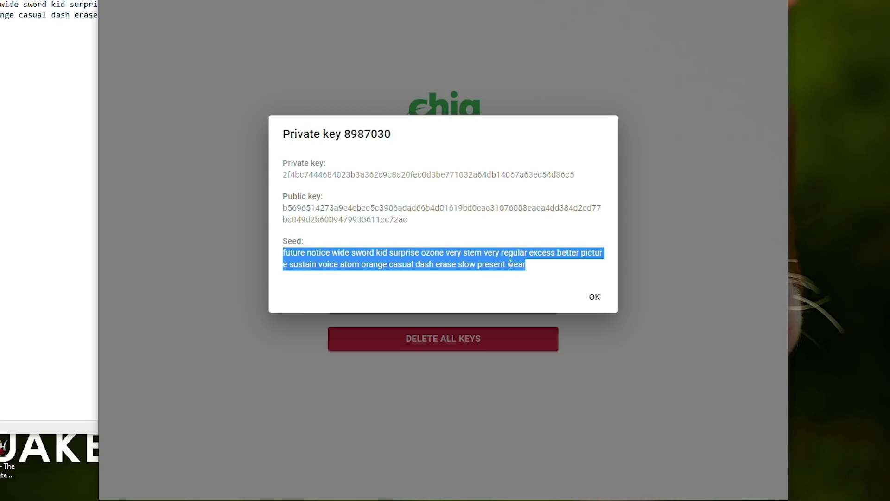
pyautogui.click(595, 298)
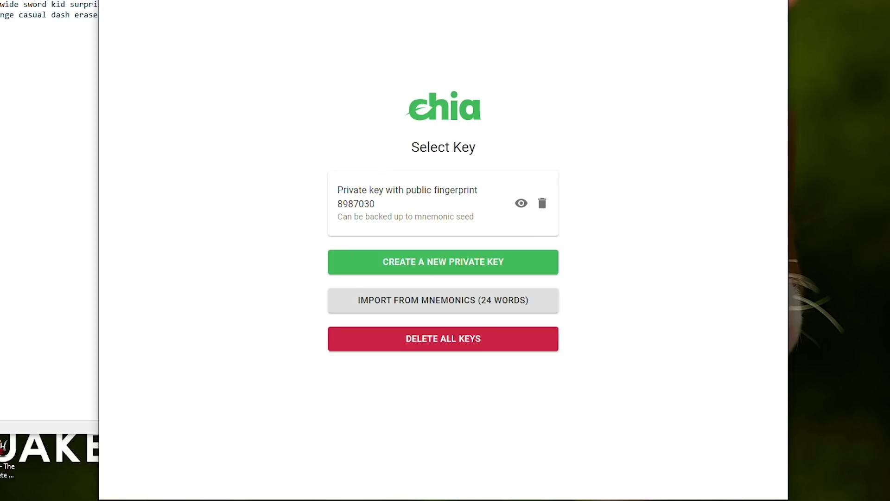
# Step: Quit Chia, download the Windows ChiaSetup-1.1.1.exe installer from chia.net and run it
pyautogui.hotkey('alt', 'F4')
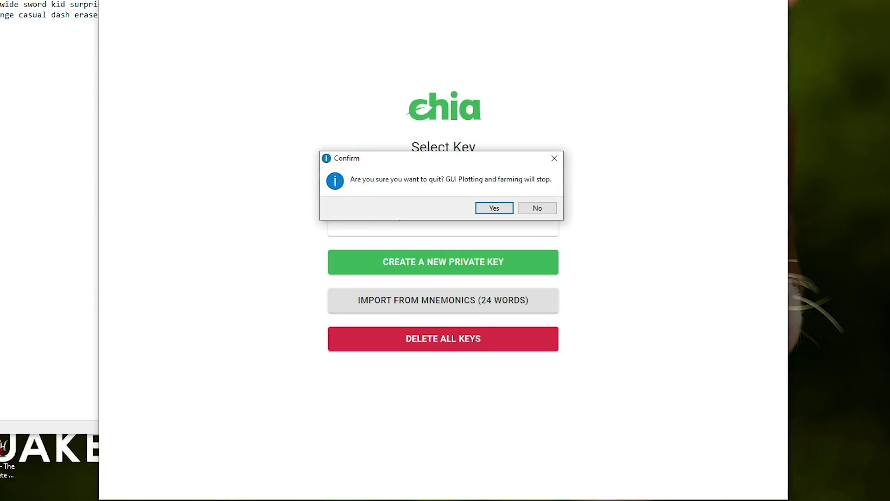
pyautogui.click(494, 208)
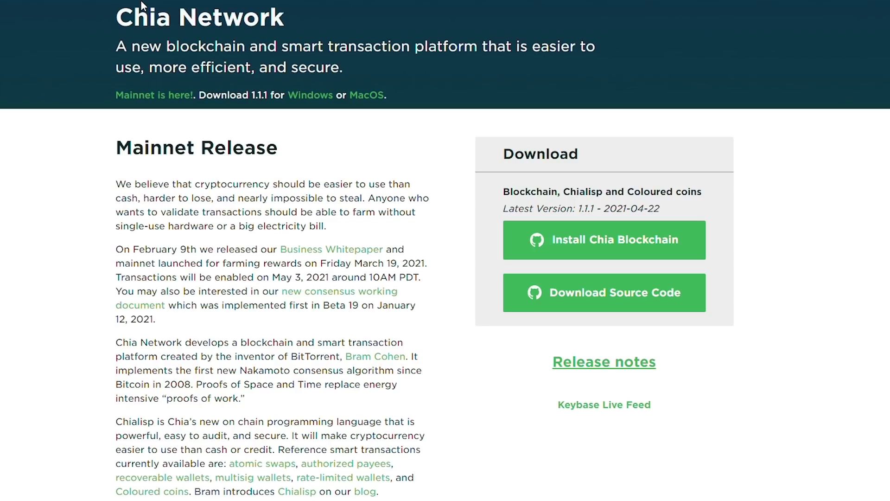
pyautogui.click(304, 96)
pyautogui.hotkey('alt', 'f')
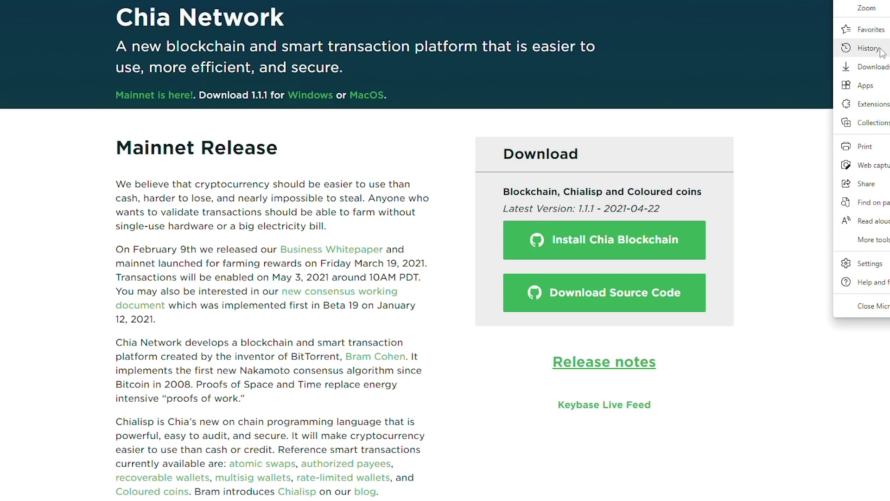
pyautogui.click(874, 66)
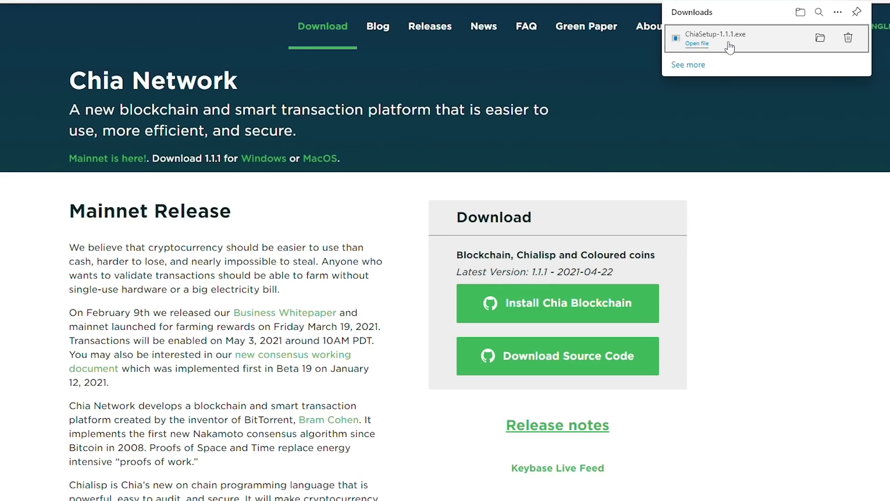
pyautogui.click(697, 43)
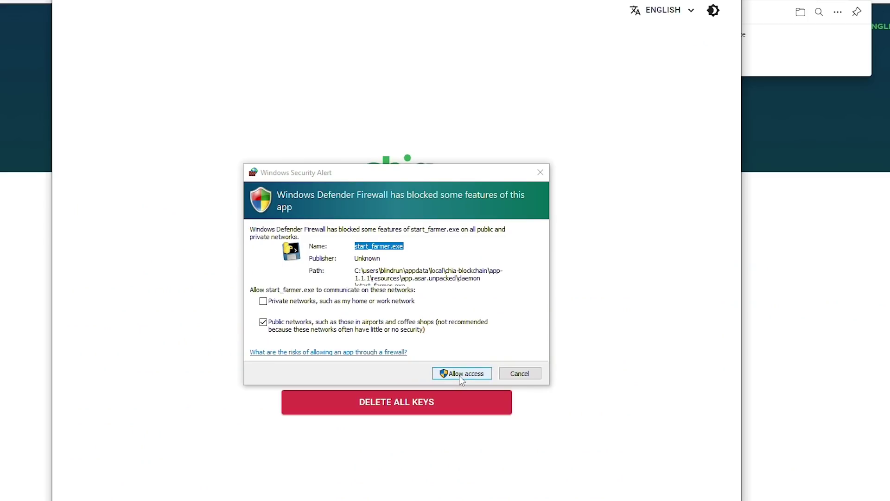
# Step: Allow Chia and start_full_node.exe through the firewall, then view Help > About for the version
pyautogui.click(461, 374)
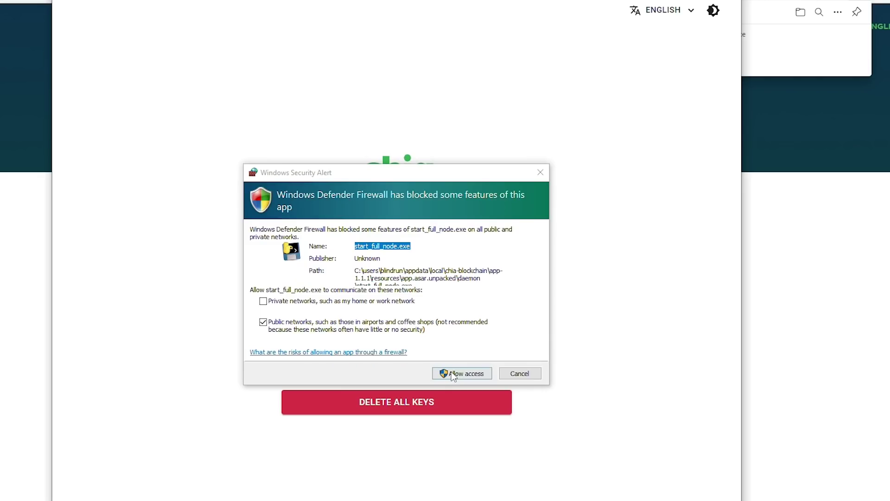
pyautogui.click(453, 374)
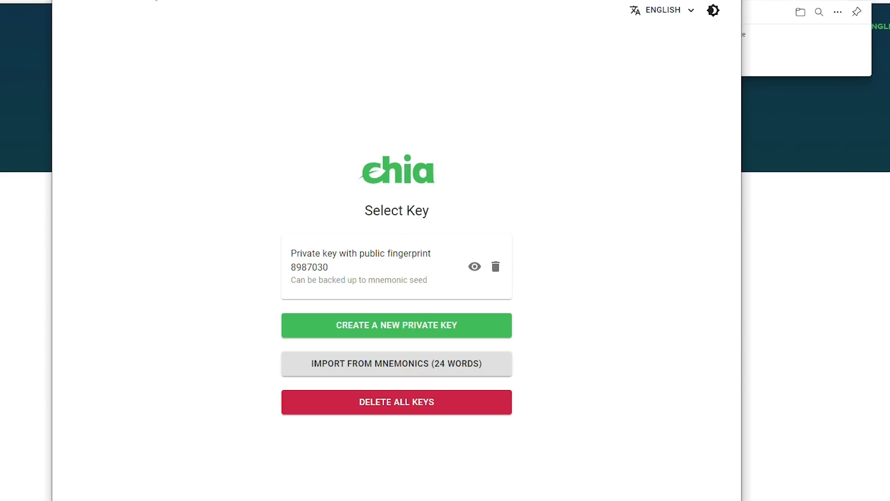
pyautogui.click(156, 1)
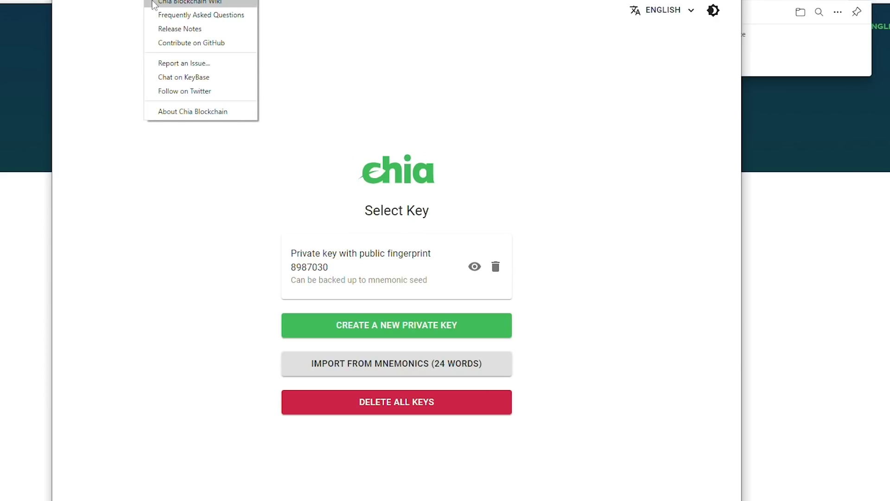
pyautogui.click(182, 112)
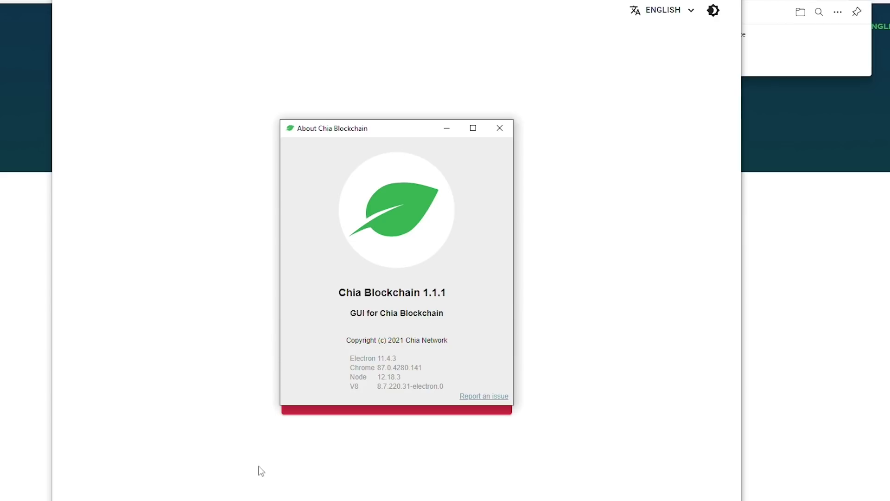
# Step: Search 'chia' in Apps & features to confirm Chia Blockchain 1.1.1 is installed
pyautogui.press('super')
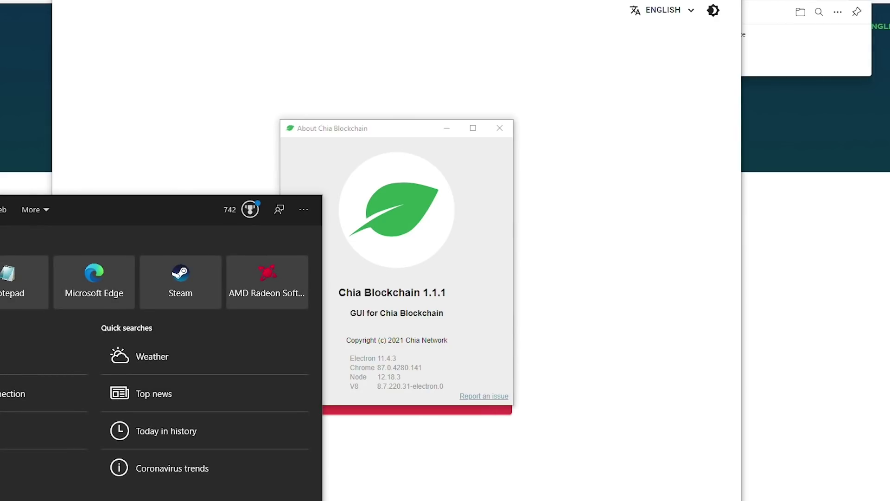
pyautogui.write('prog')
pyautogui.press('Return')
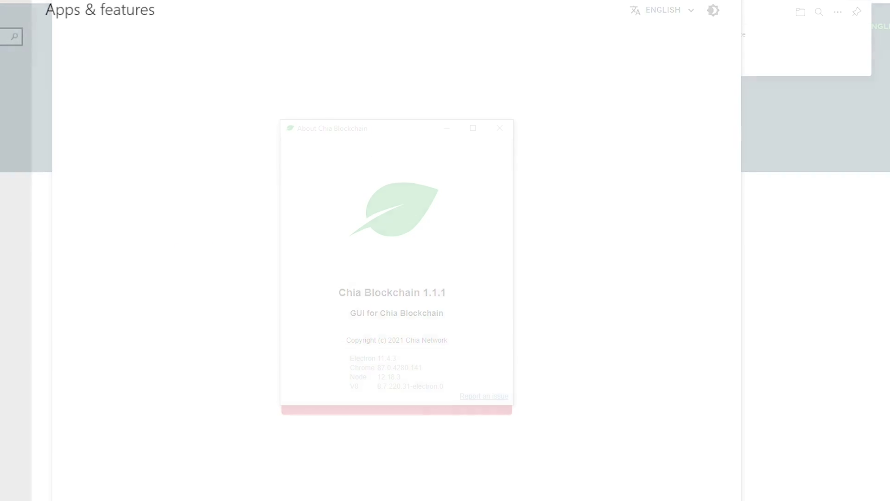
pyautogui.scroll(-4, 93, 88)
pyautogui.click(88, 39)
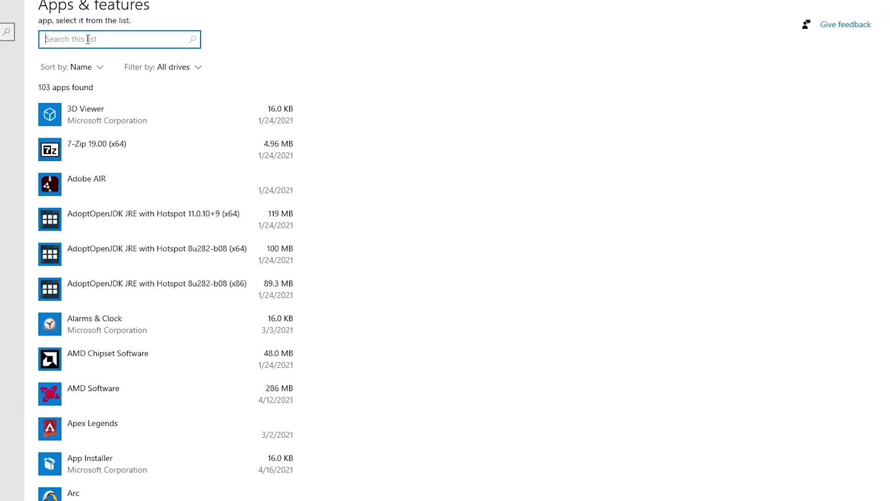
pyautogui.write('chia')
pyautogui.click(122, 308)
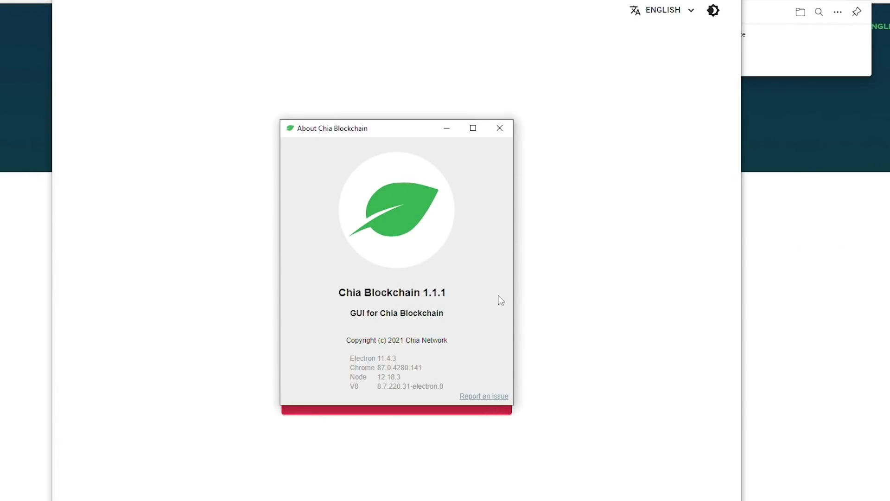
pyautogui.click(504, 131)
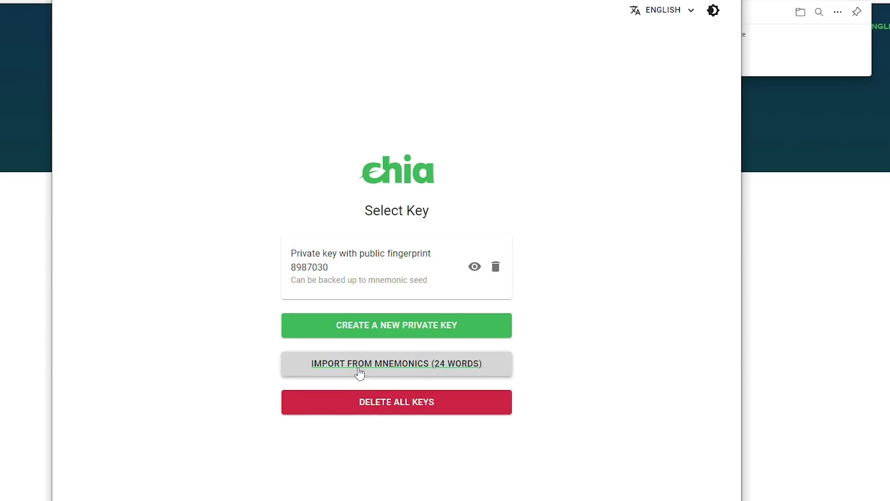
# Step: Start the 24-word mnemonic import and arrange it beside the Notepad seed words
pyautogui.click(400, 373)
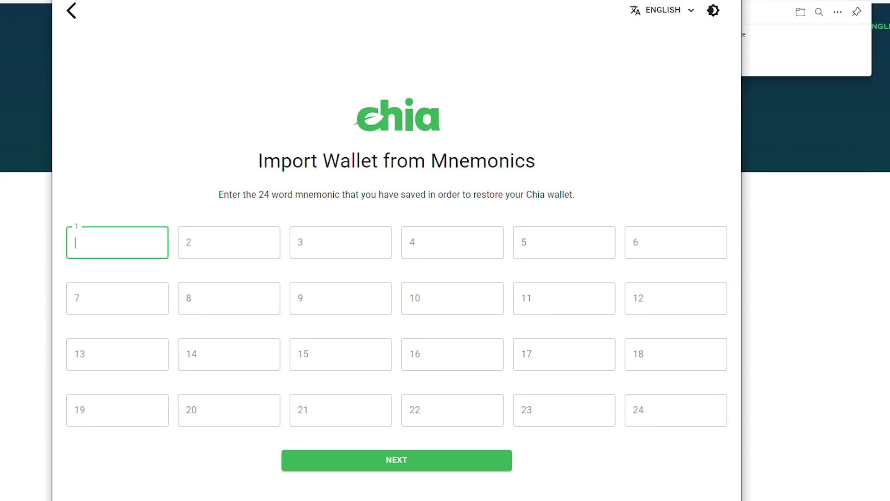
pyautogui.hotkey('alt', 'Tab')
pyautogui.moveTo(326, 1); pyautogui.dragTo(523, 1)
pyautogui.click(125, 140)
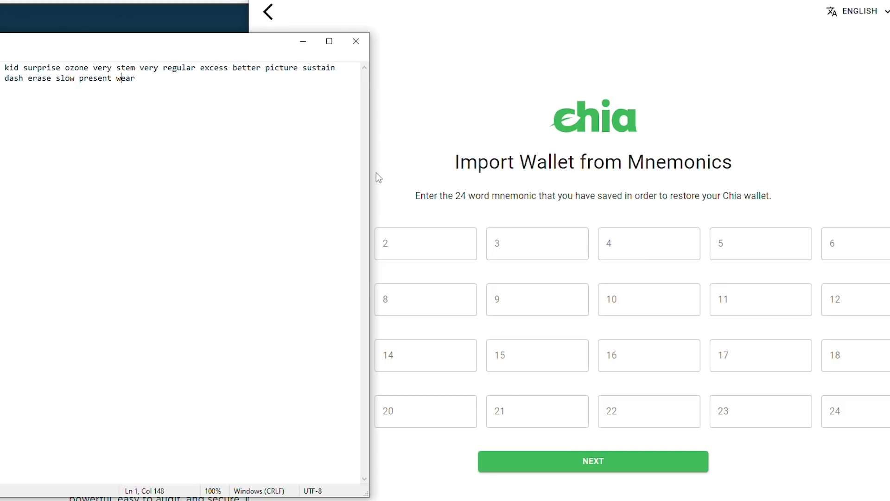
pyautogui.click(448, 79)
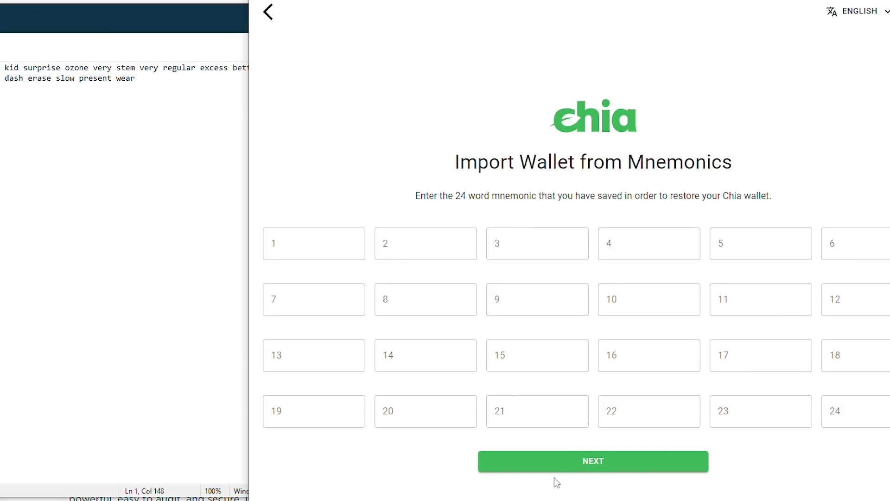
pyautogui.click(153, 182)
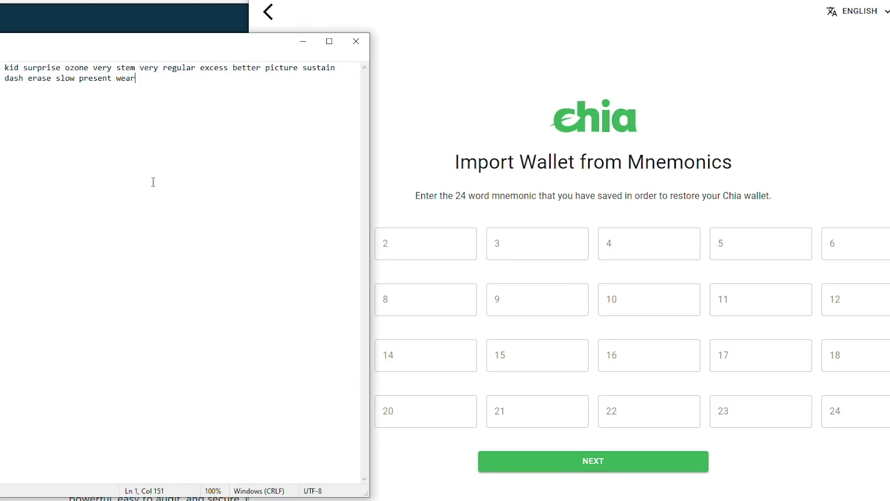
pyautogui.click(511, 11)
pyautogui.moveTo(510, 11); pyautogui.dragTo(370, 13)
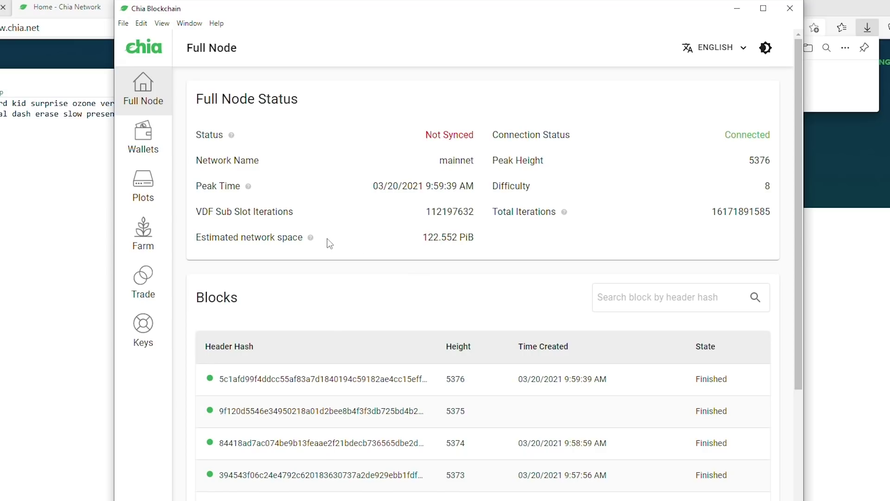
# Step: Add E:\Plots as a plot directory and view the Farm page showing 1 plot, 101.314 GiB
pyautogui.click(149, 193)
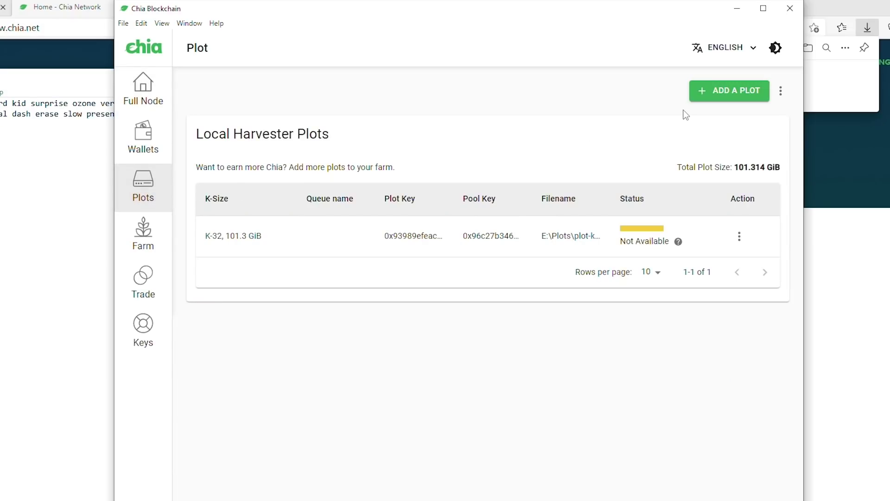
pyautogui.click(781, 93)
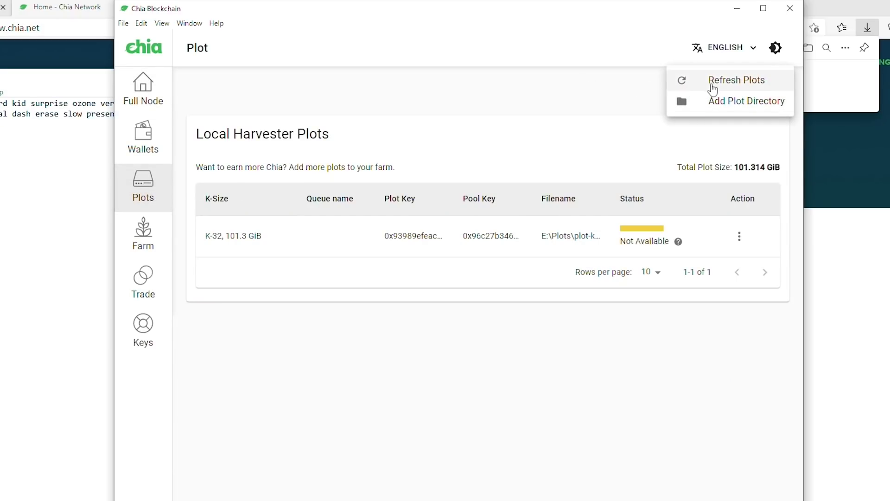
pyautogui.click(731, 104)
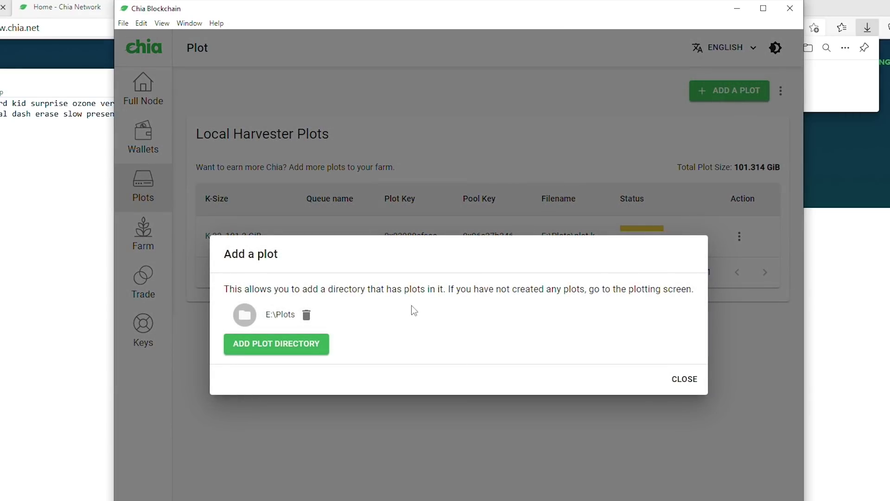
pyautogui.click(271, 353)
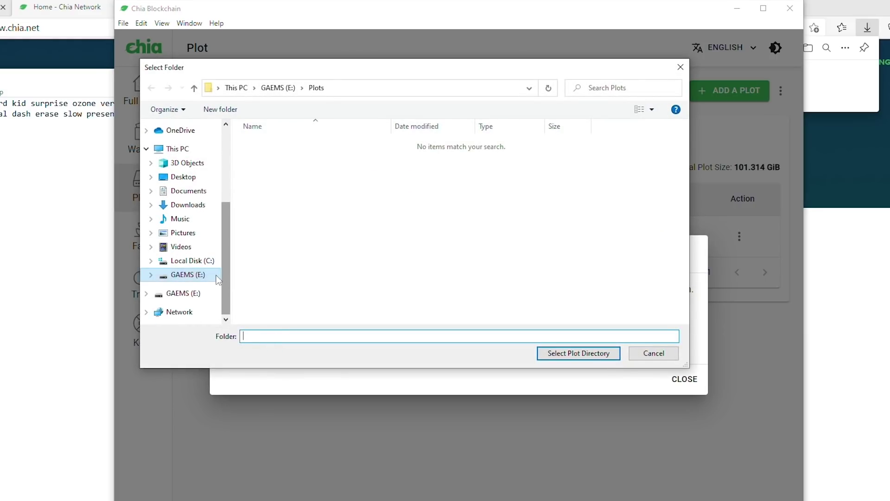
pyautogui.click(186, 278)
pyautogui.click(325, 229)
pyautogui.click(602, 354)
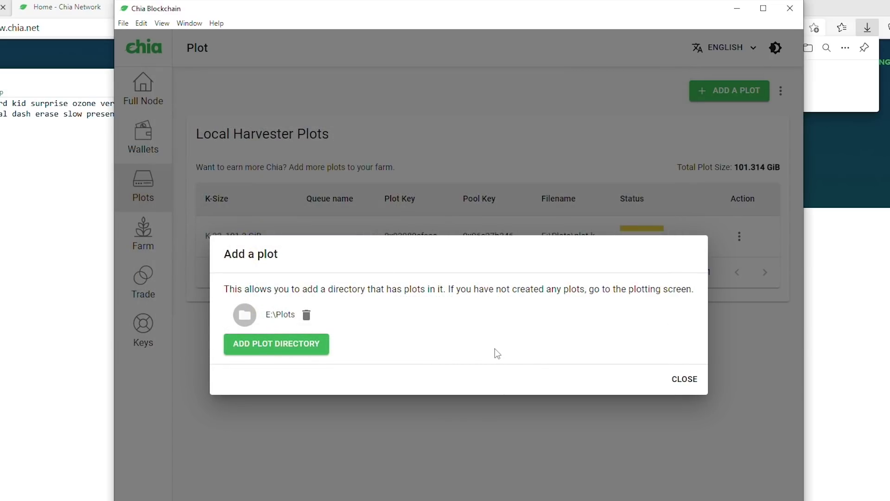
pyautogui.click(681, 383)
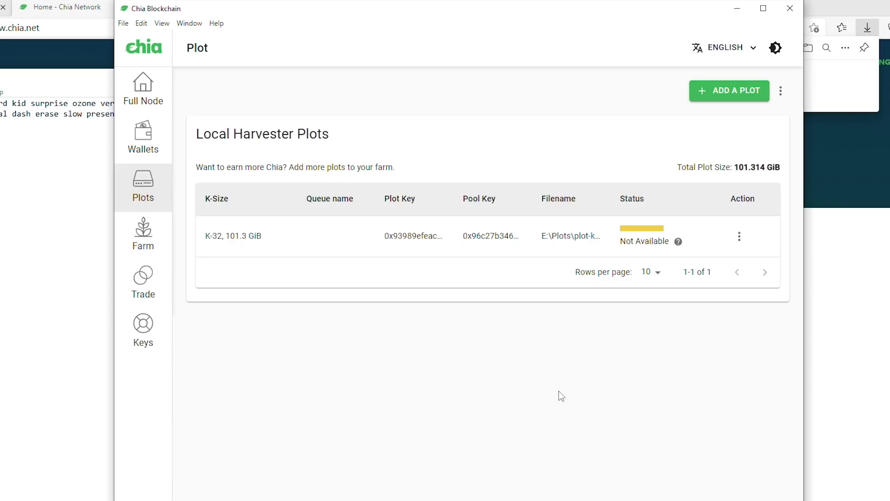
pyautogui.click(145, 246)
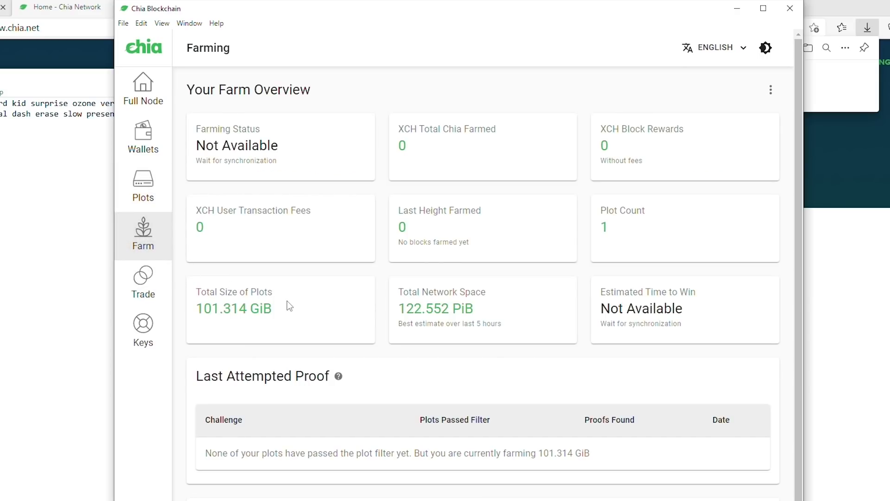
pyautogui.scroll(-1, 311, 297)
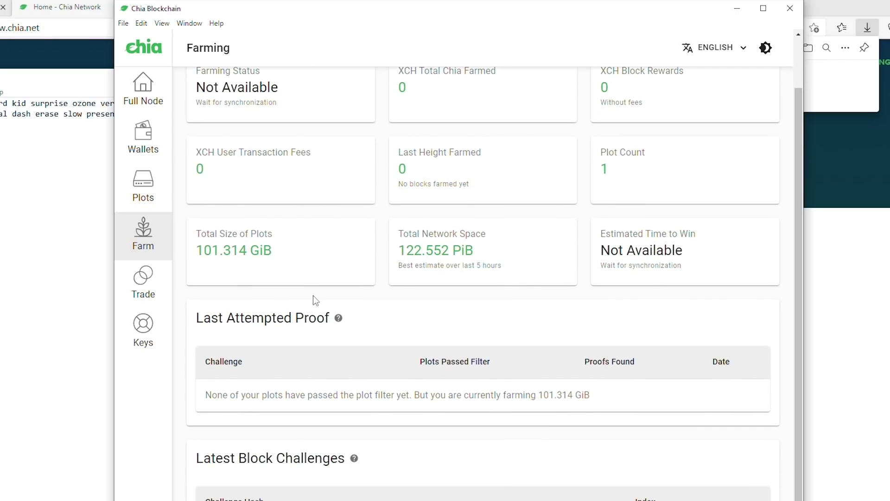